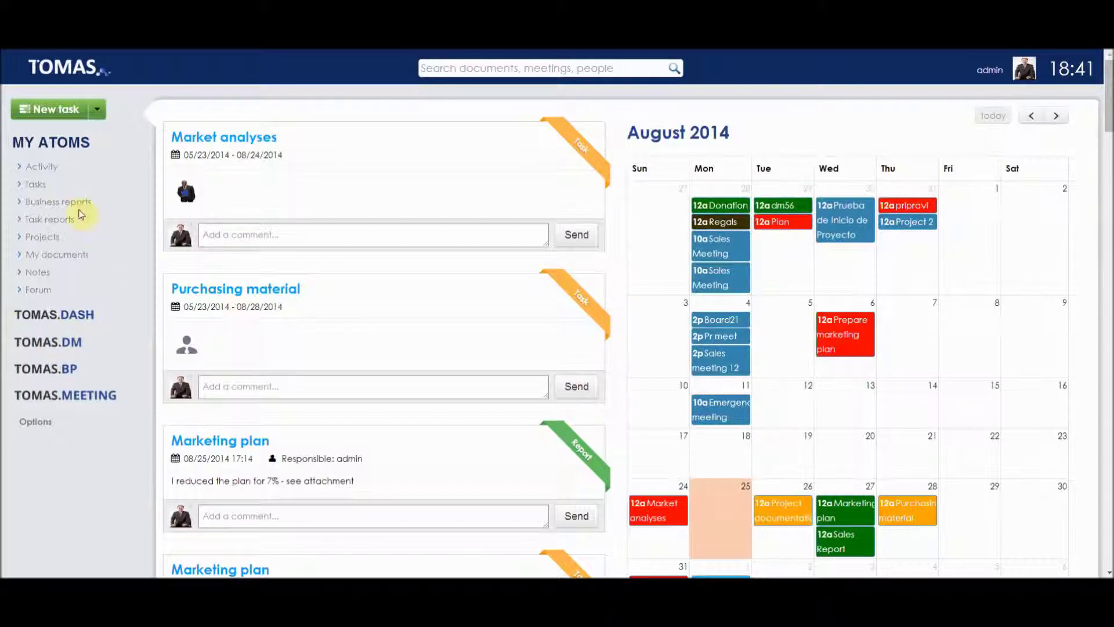
Step: Open the tasks in calendar view and review the August 2014 deadlines from start to end
left_click(35, 186)
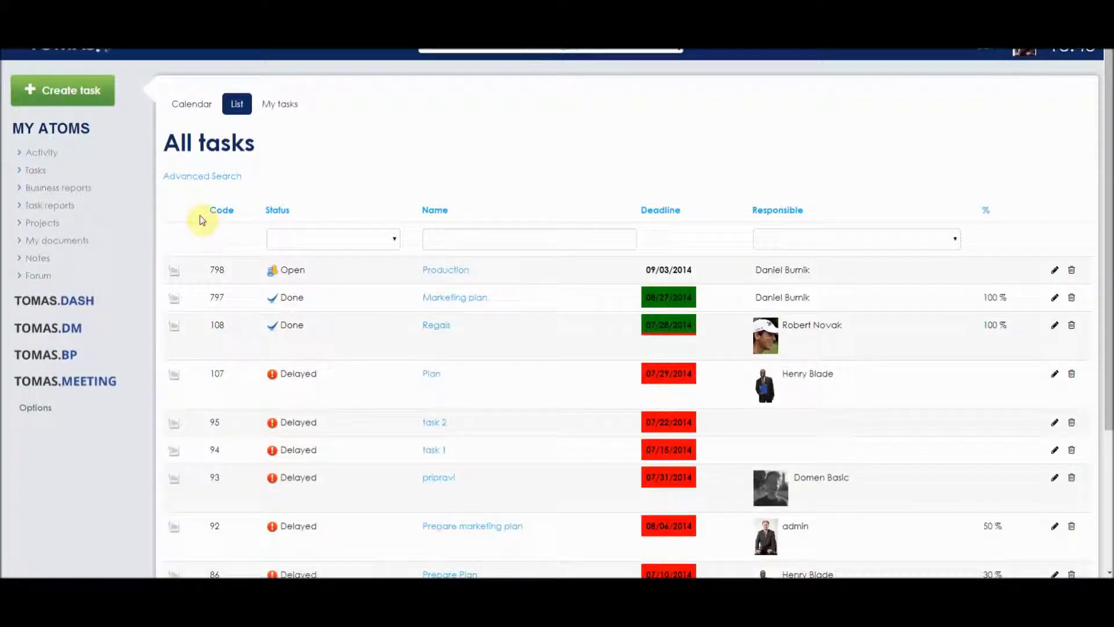
left_click(197, 103)
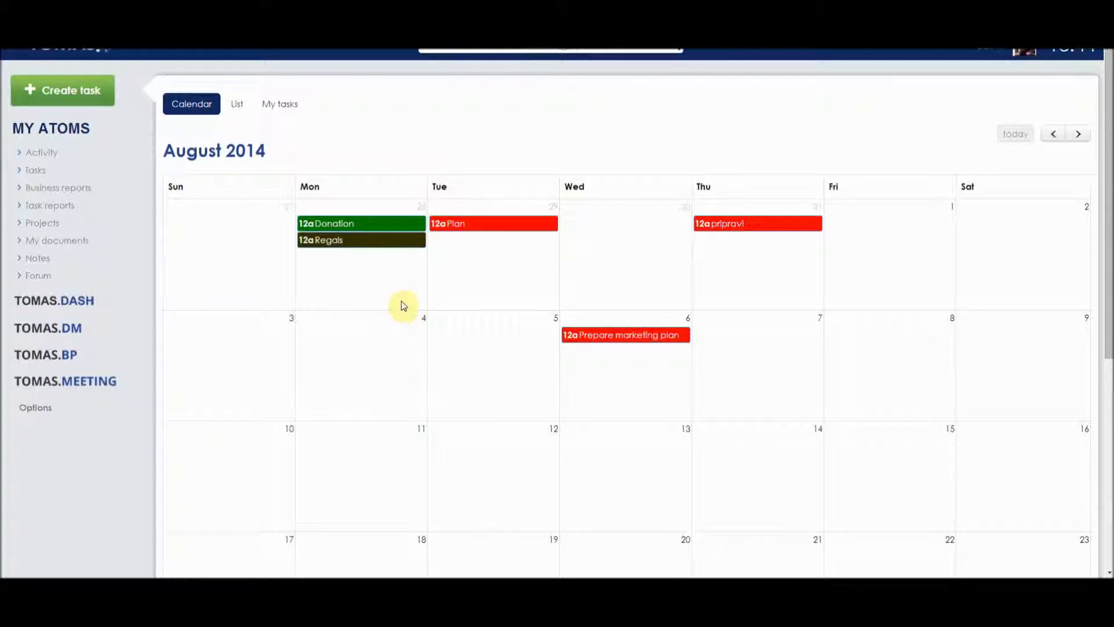
scroll(402, 303, "down", 5)
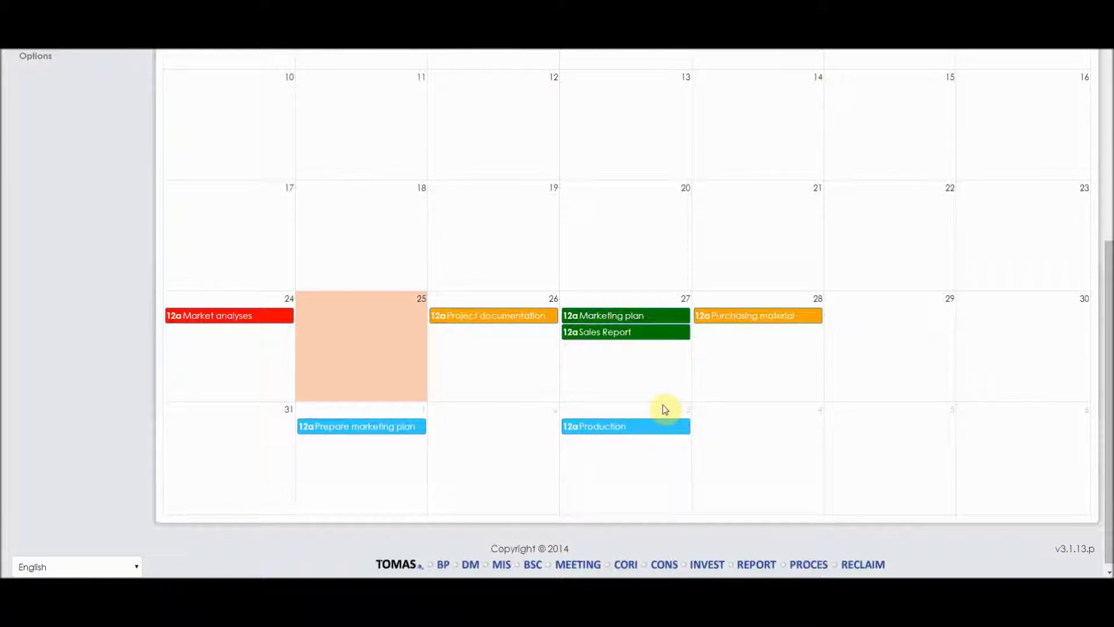
scroll(444, 329, "up", 5)
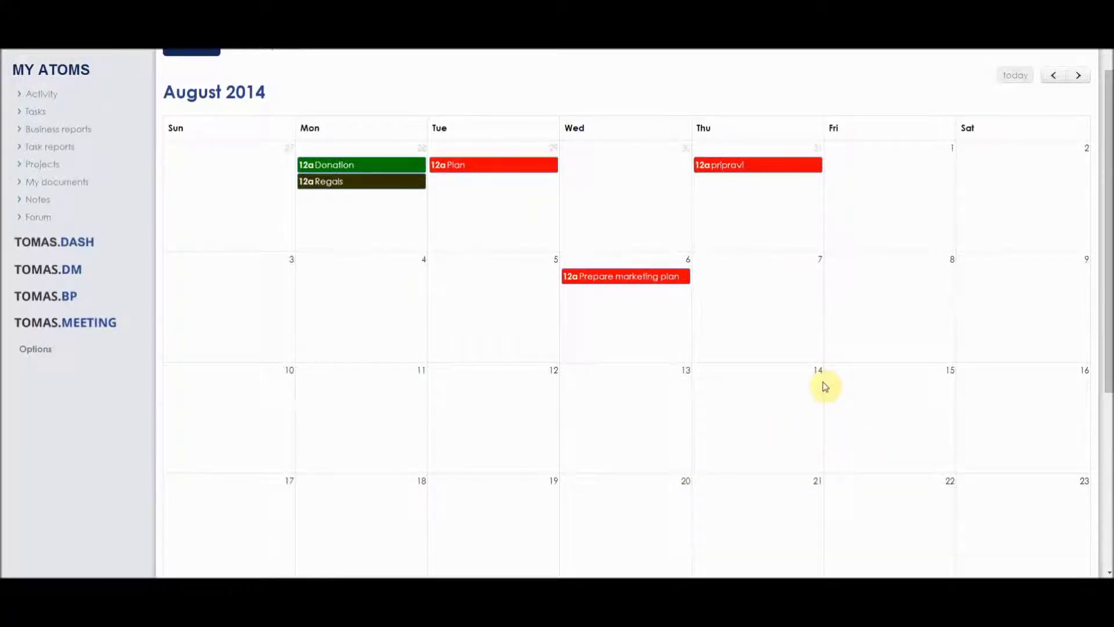
scroll(614, 368, "up", 1)
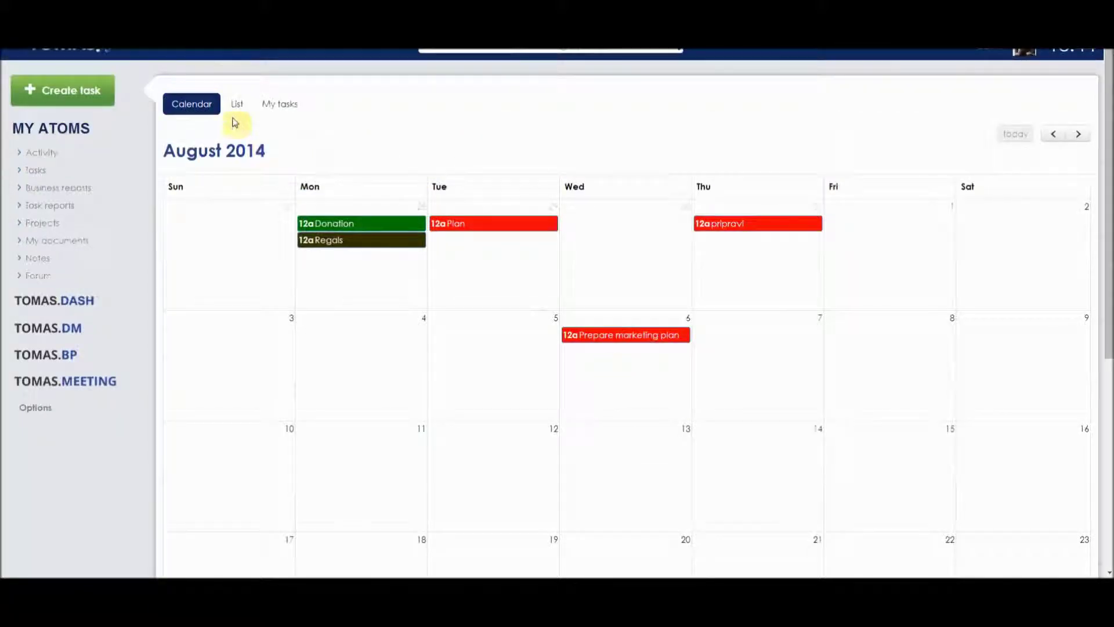
Step: Show all tasks as a list and examine the statuses, deadlines and completion percentages on page 2
left_click(236, 106)
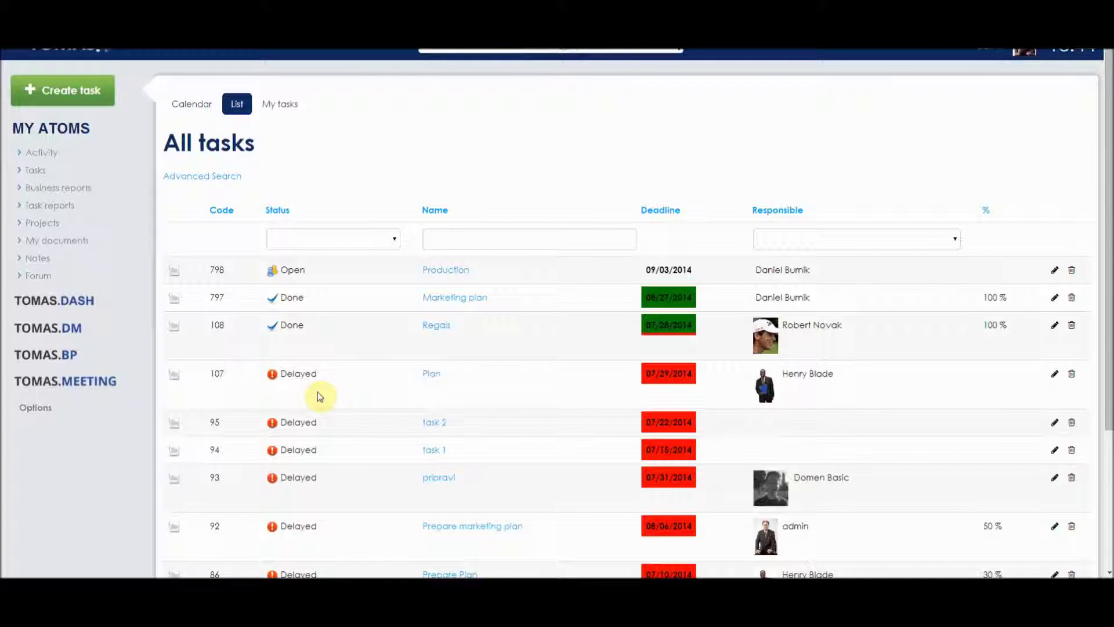
scroll(298, 316, "down", 3)
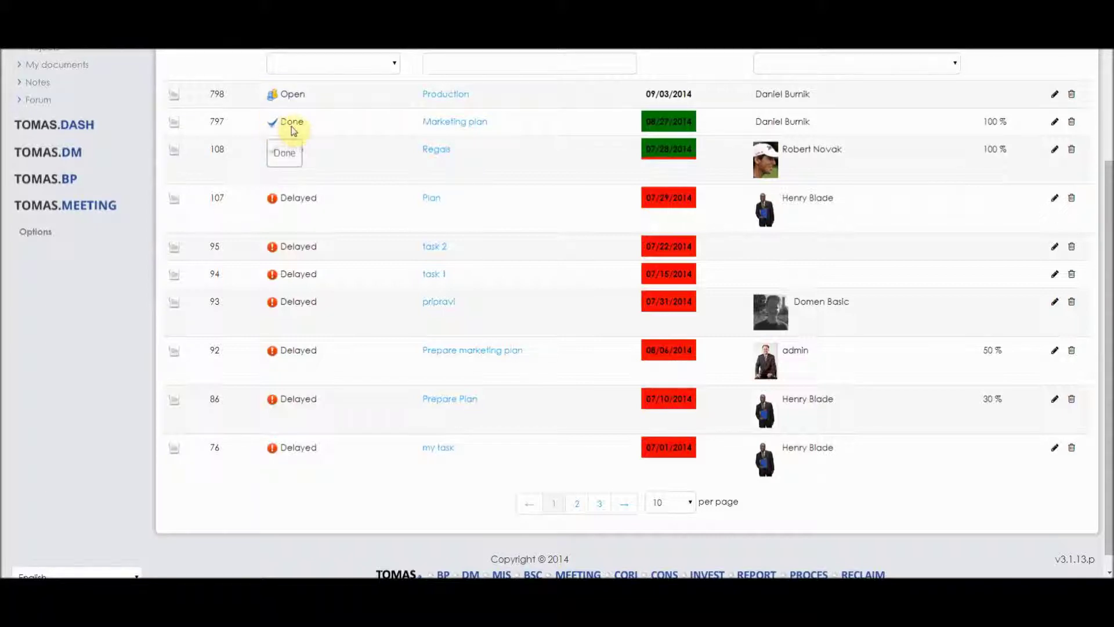
left_click(578, 506)
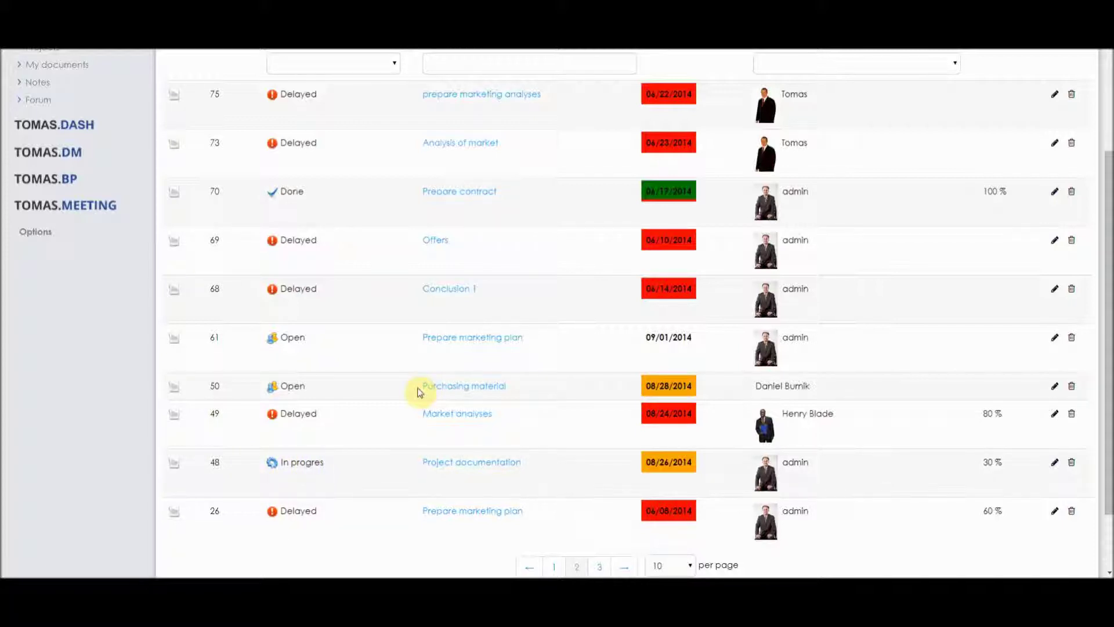
scroll(514, 418, "up", 3)
scroll(515, 417, "down", 3)
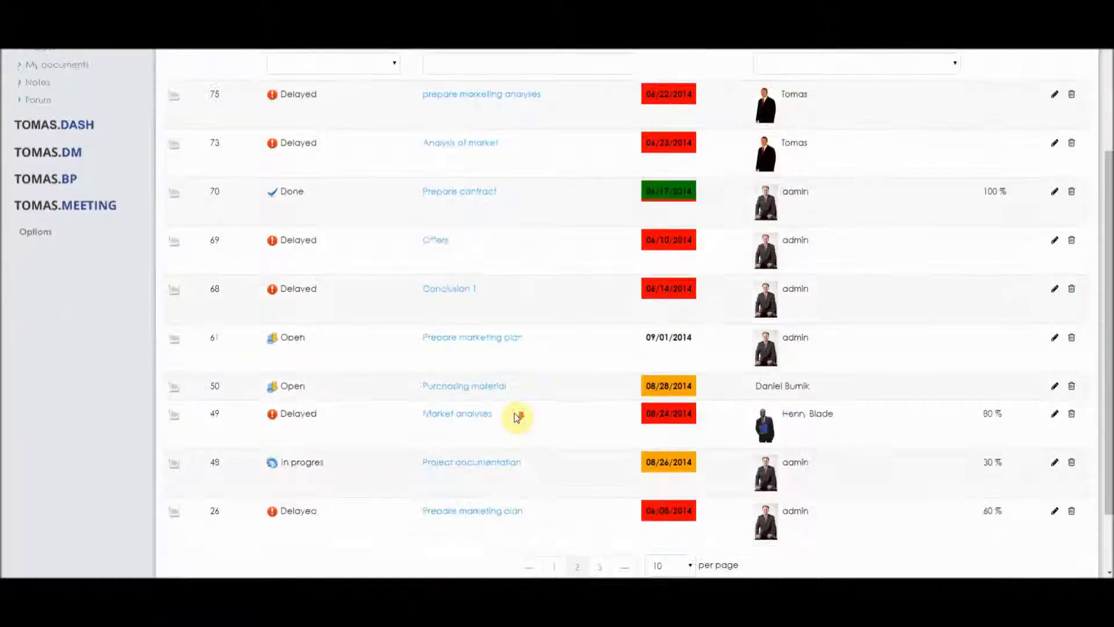
scroll(516, 417, "up", 1)
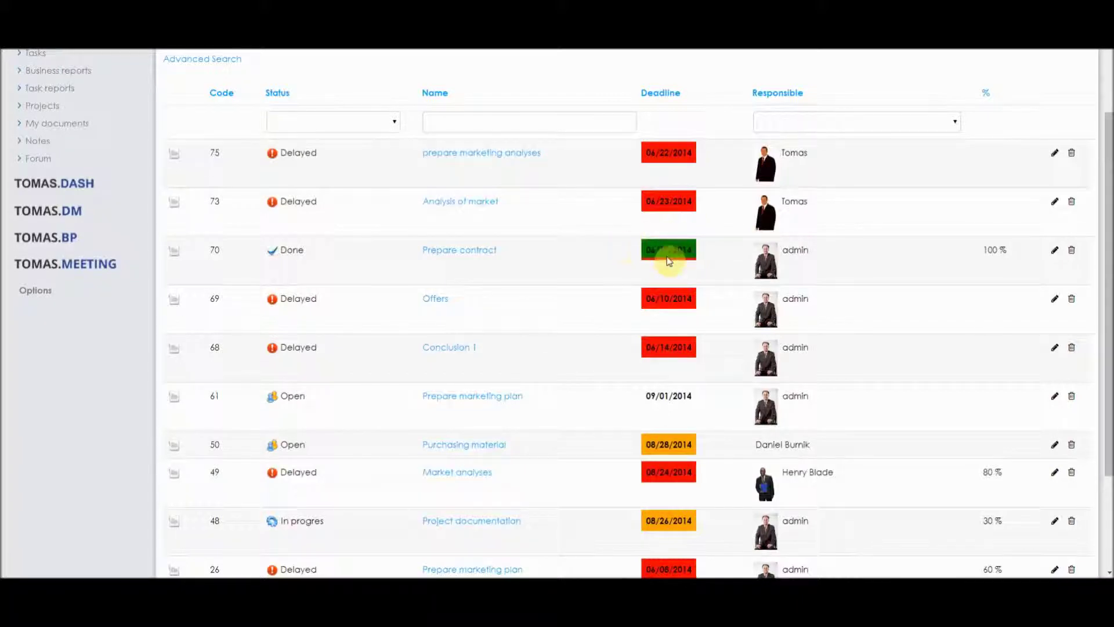
scroll(625, 224, "down", 1)
scroll(625, 225, "down", 1)
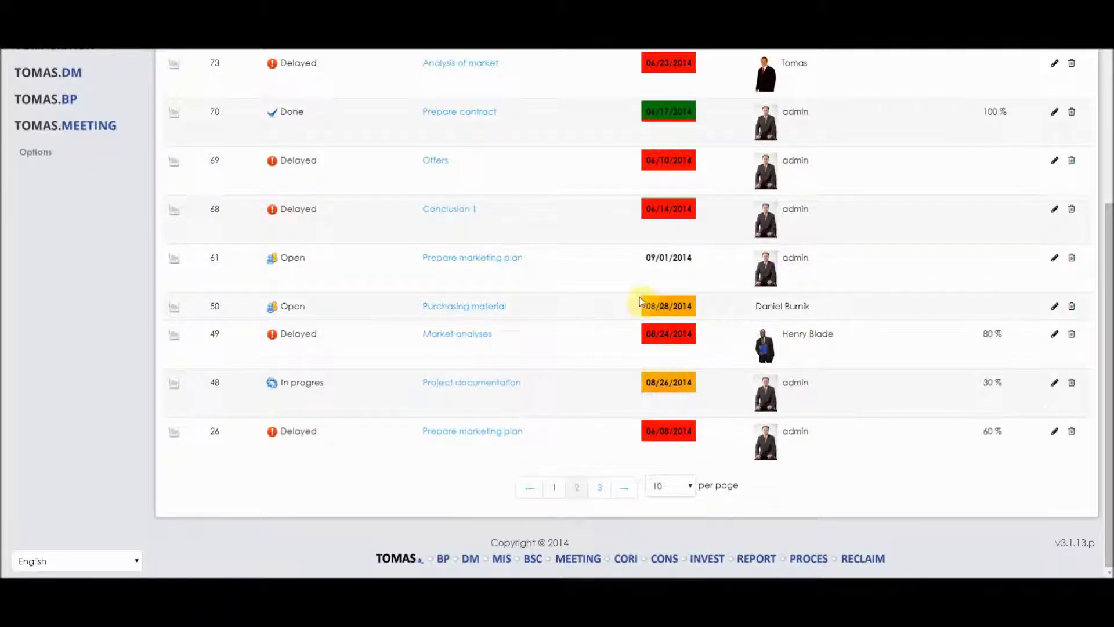
scroll(604, 319, "up", 1)
scroll(568, 406, "down", 1)
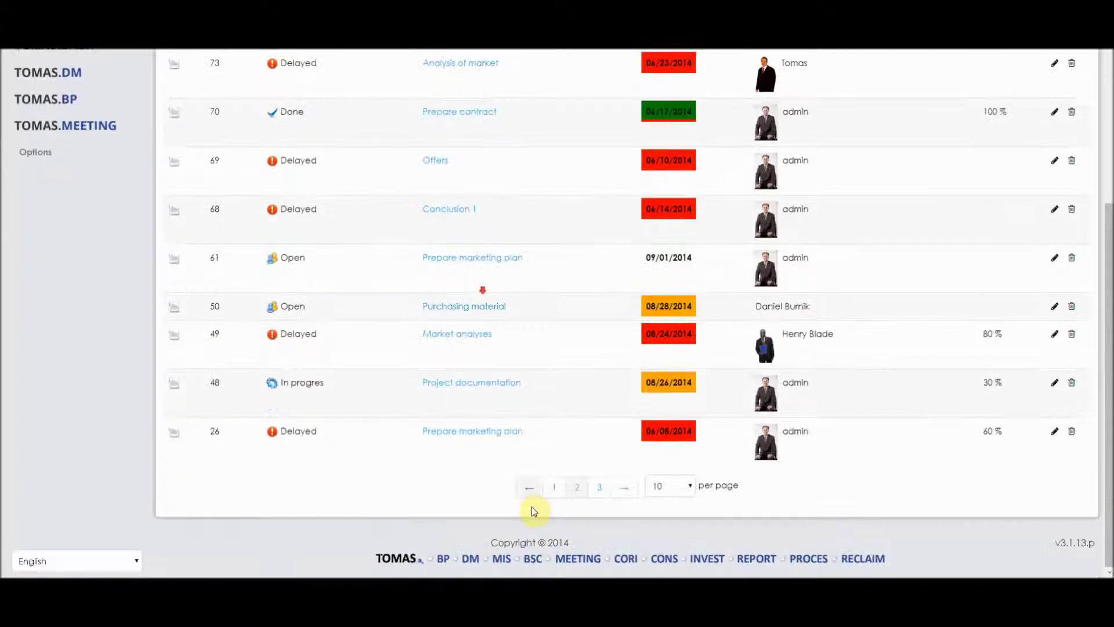
Step: Return to page 1 of the all-tasks list and review its first entries
left_click(551, 493)
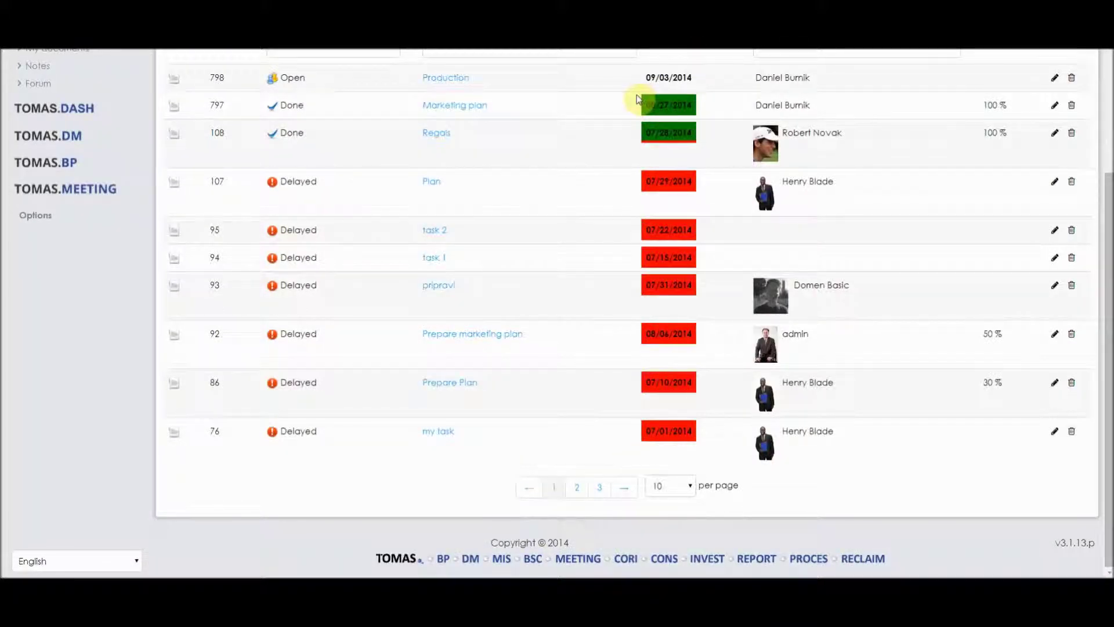
scroll(581, 213, "up", 2)
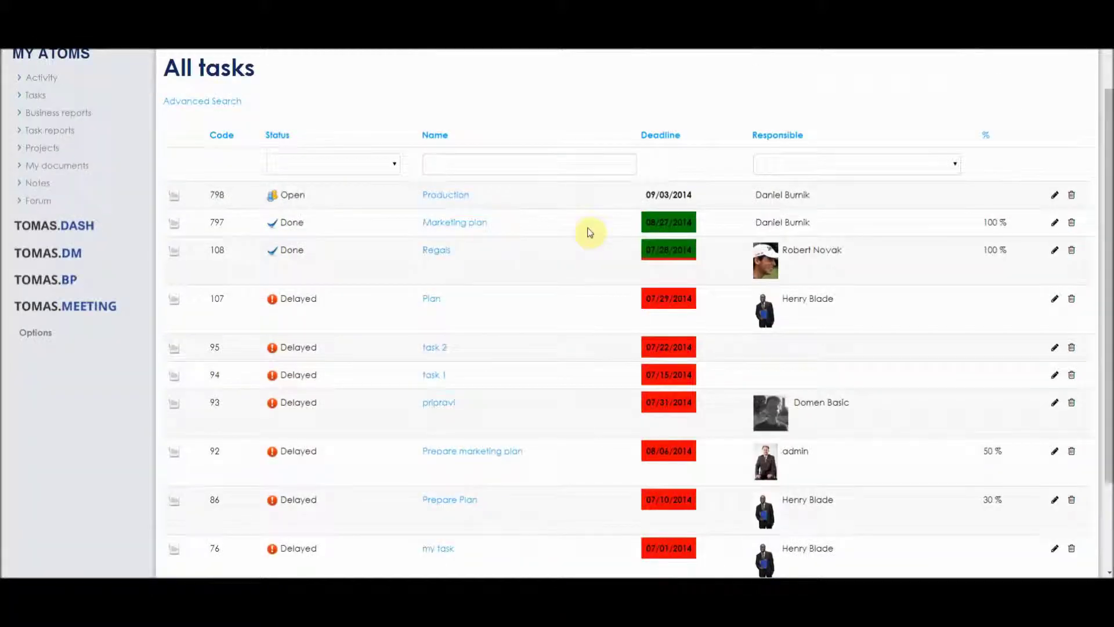
scroll(499, 244, "up", 1)
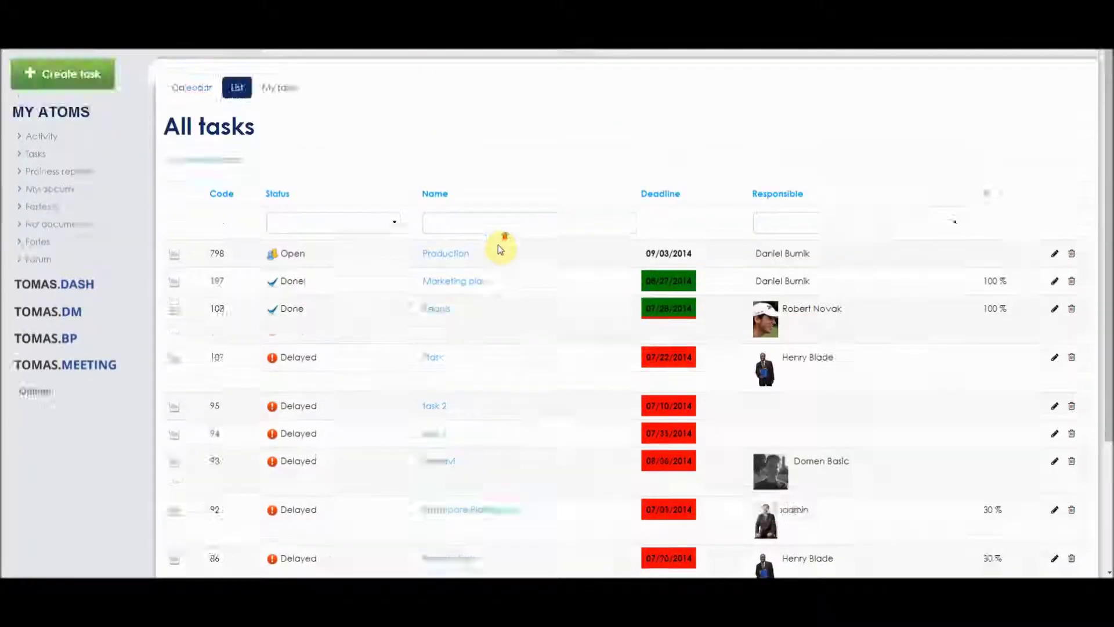
Step: View the Production task's details, and go back to show only my own tasks
scroll(500, 244, "down", 1)
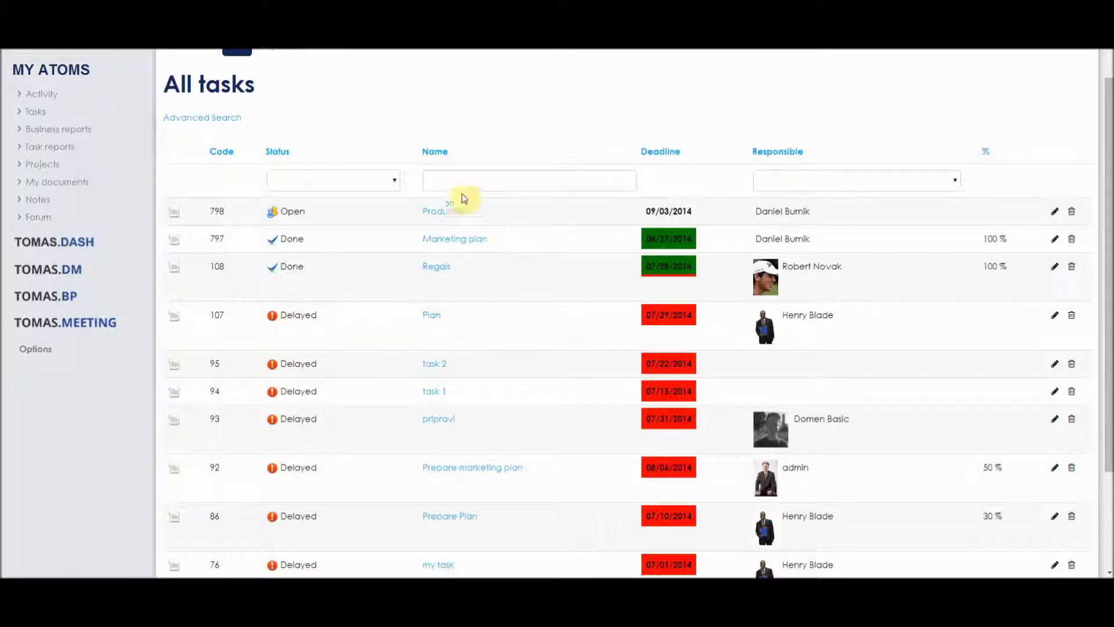
left_click(444, 214)
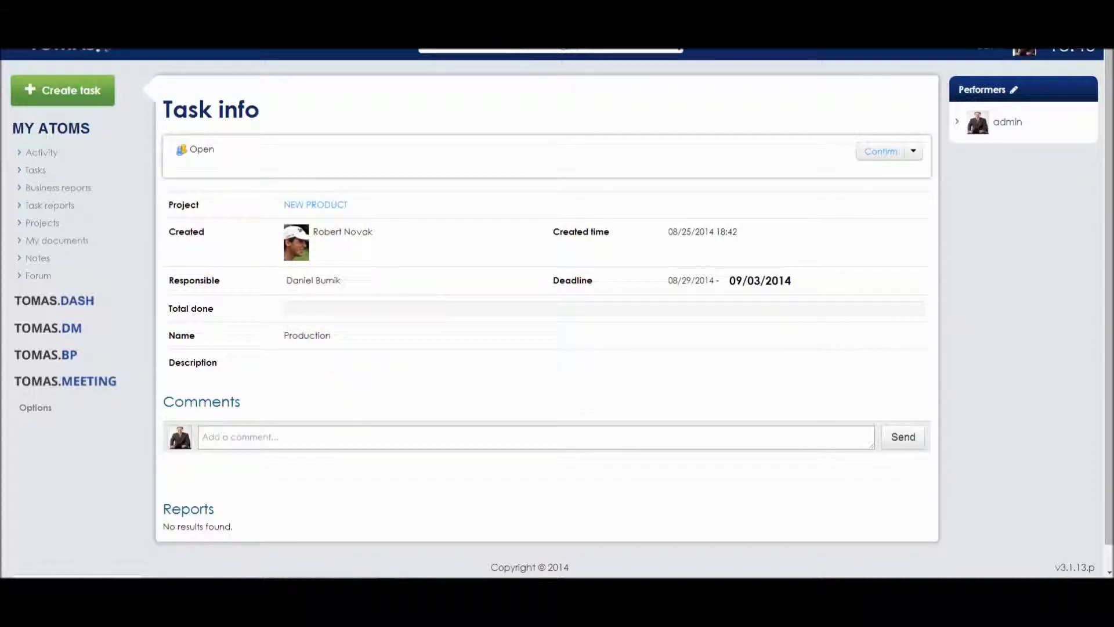
key("alt+Left")
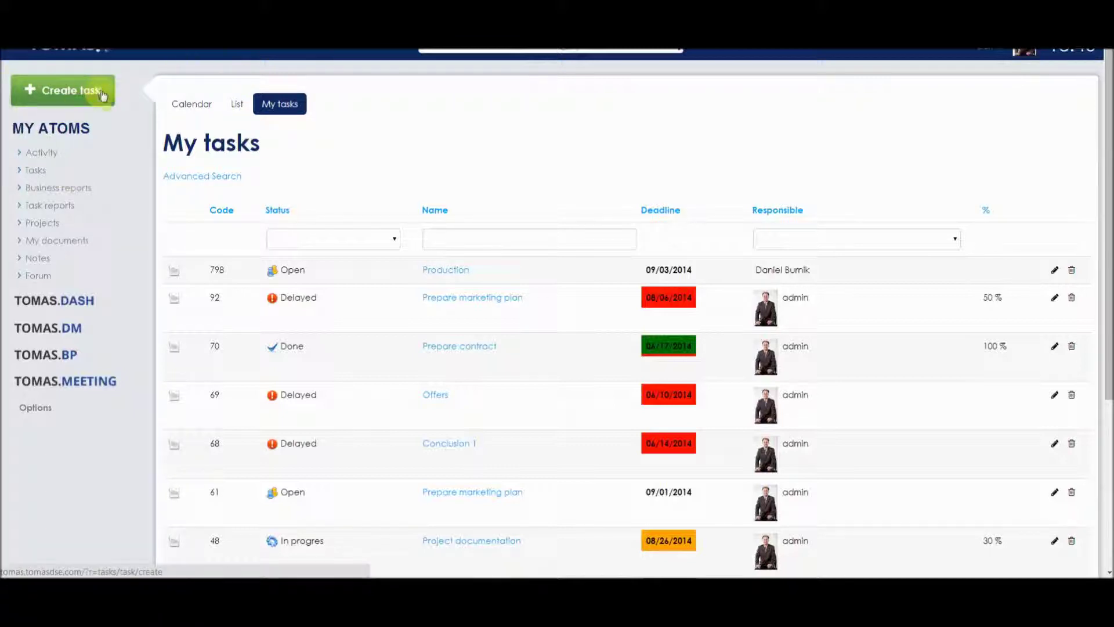
Step: Open the blank form for creating a task, and leave it for the list of all tasks
left_click(56, 94)
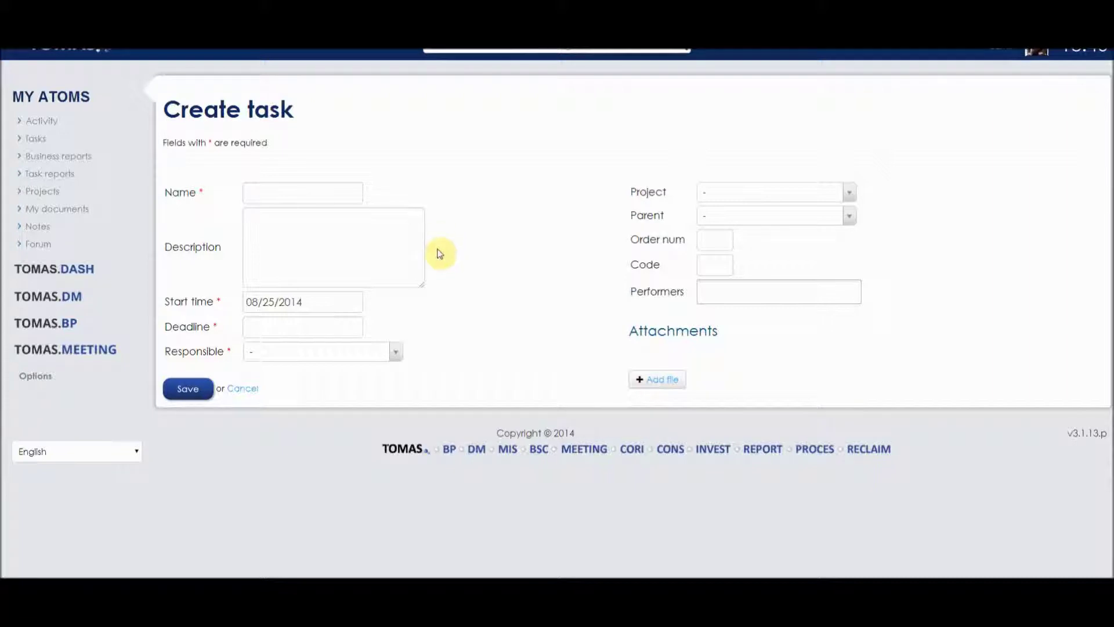
left_click(33, 138)
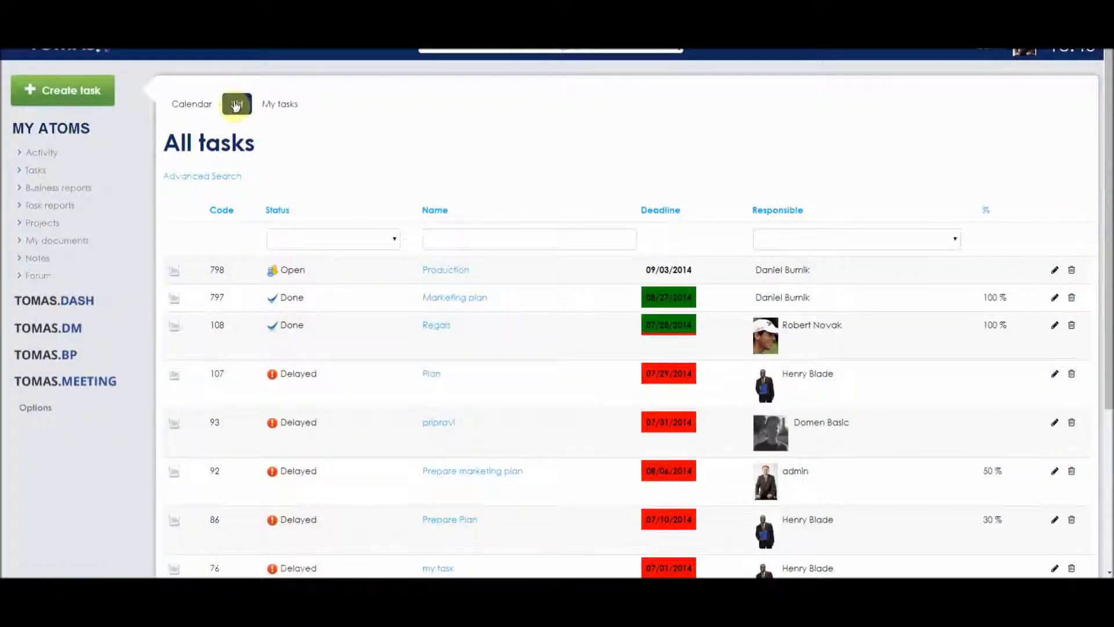
Step: Open a new report form for the Production task from the task list
scroll(413, 180, "down", 2)
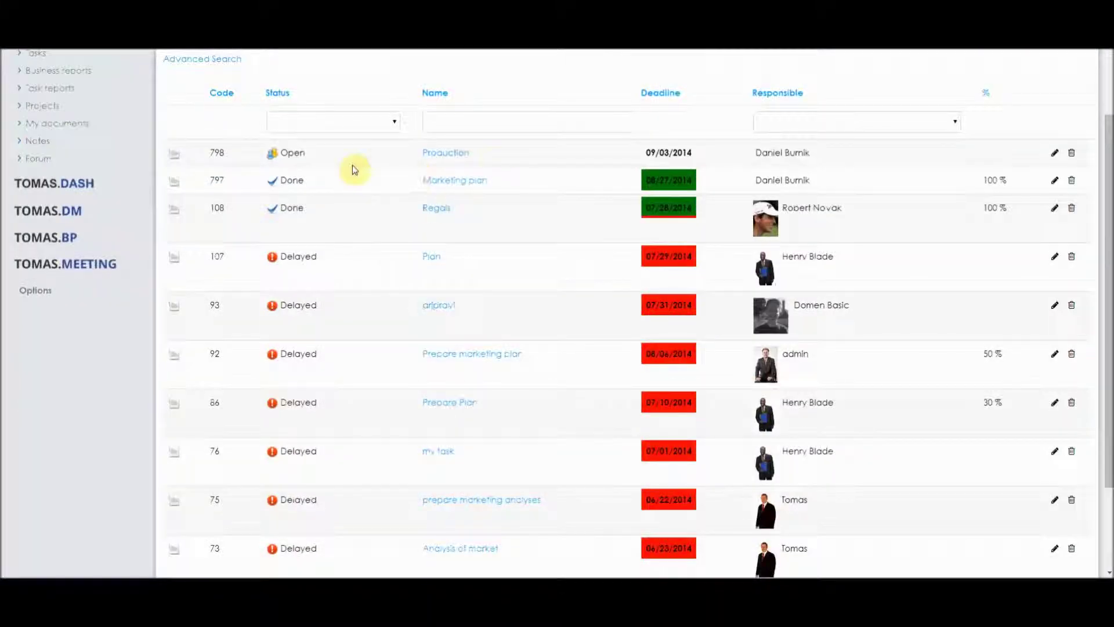
left_click(175, 158)
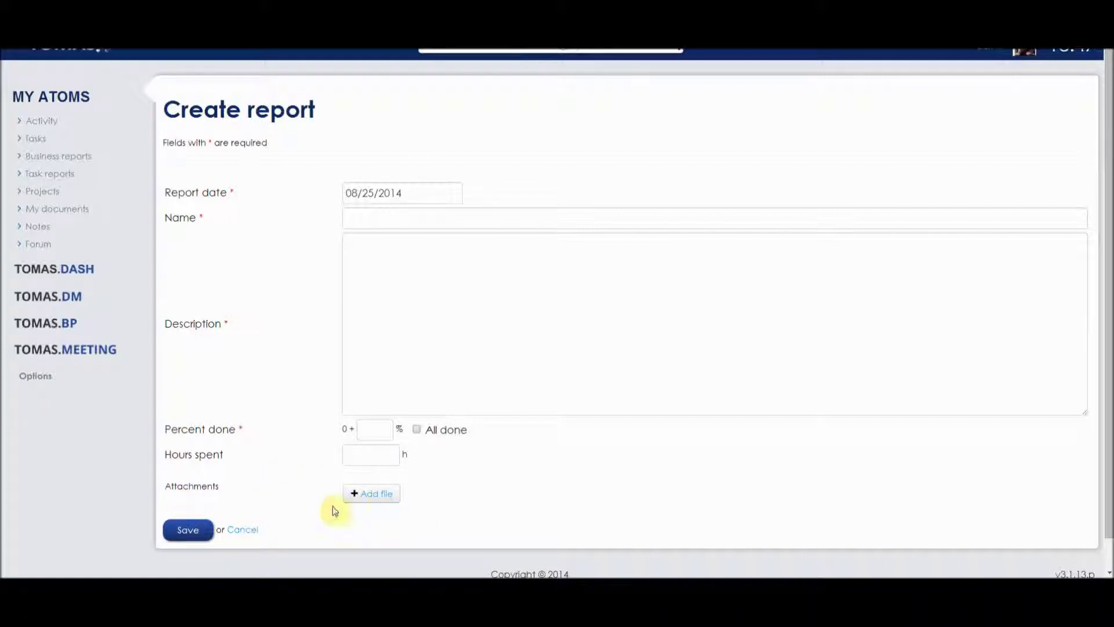
Step: Return to the list of all tasks and expand its advanced search criteria
left_click(43, 140)
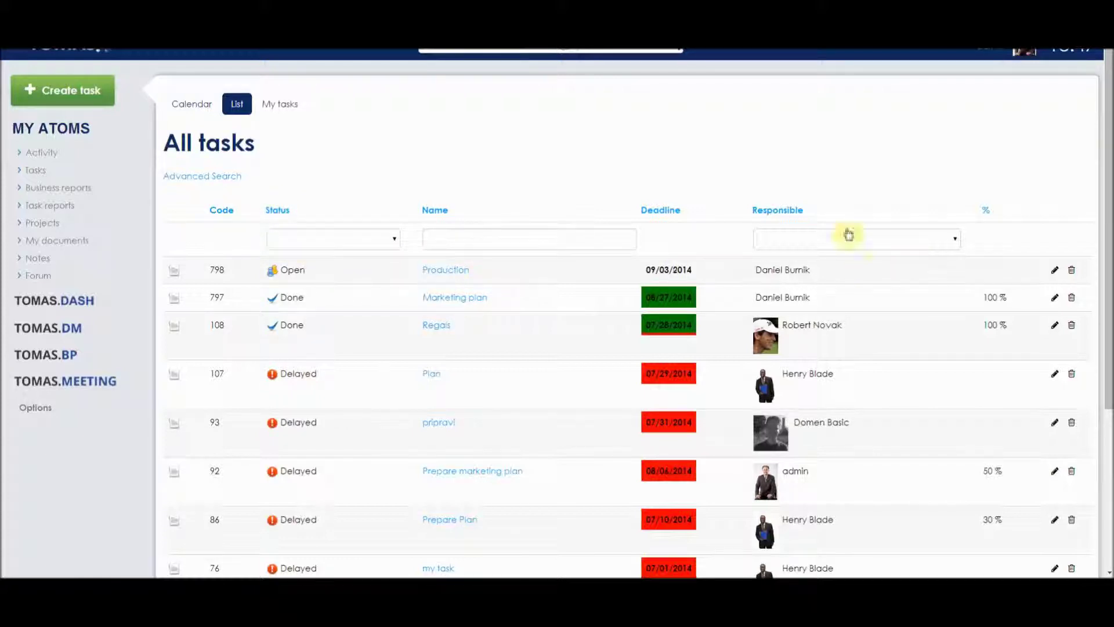
left_click(226, 179)
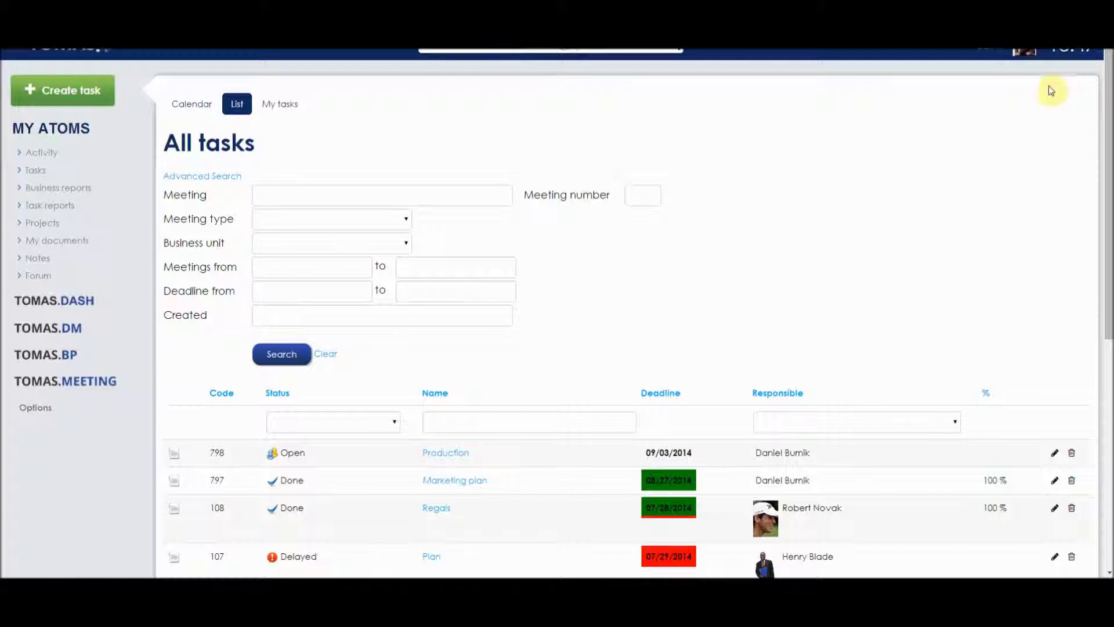
Step: Open the settings page, and bring up the admin account's profile form for editing
left_click(1020, 53)
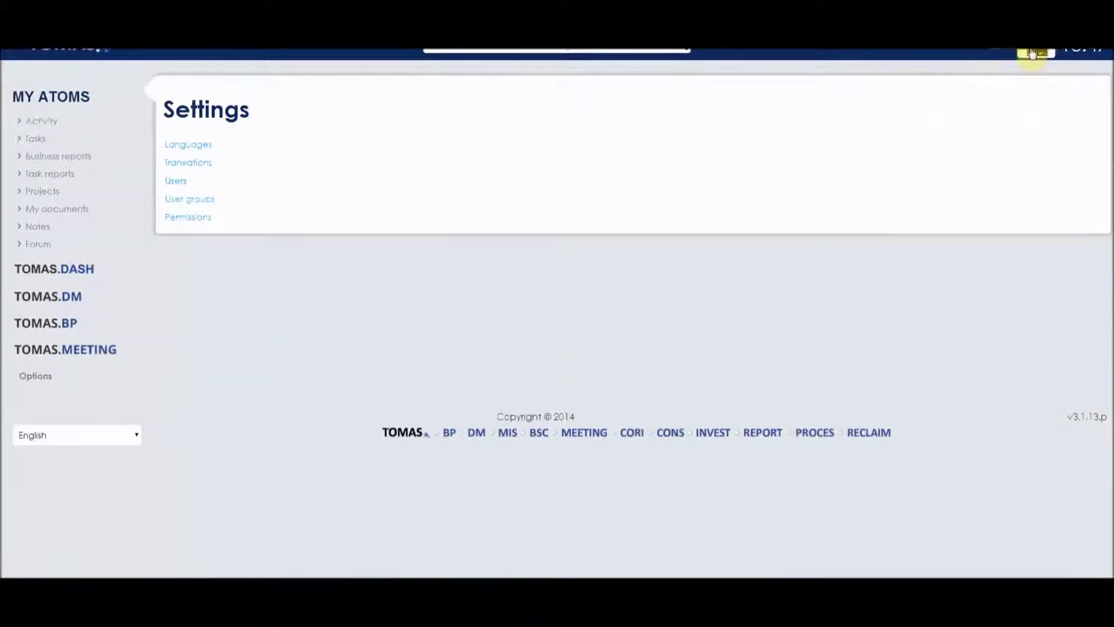
left_click(1021, 53)
left_click(993, 73)
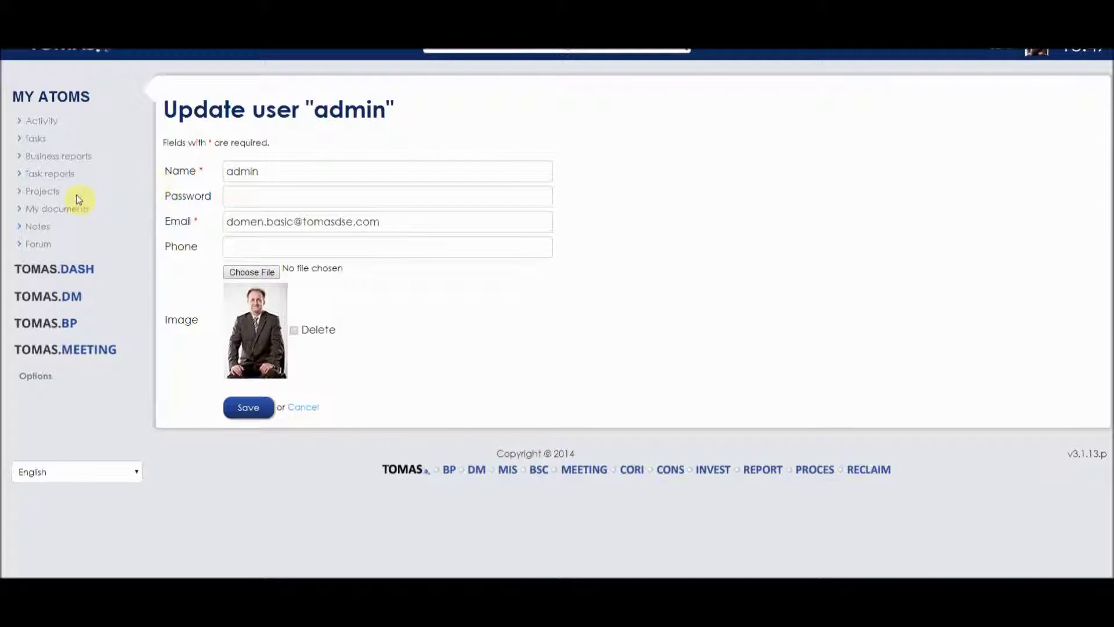
Step: Expand the NEW PRODUCT project in the projects timeline and examine its project info and tasks
left_click(41, 193)
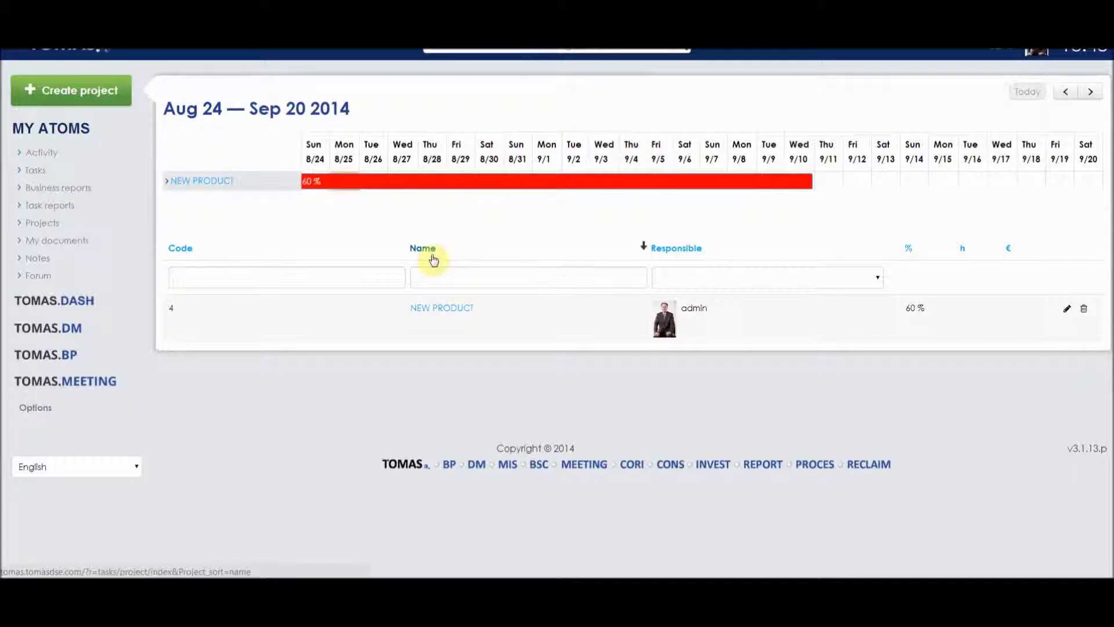
left_click(167, 182)
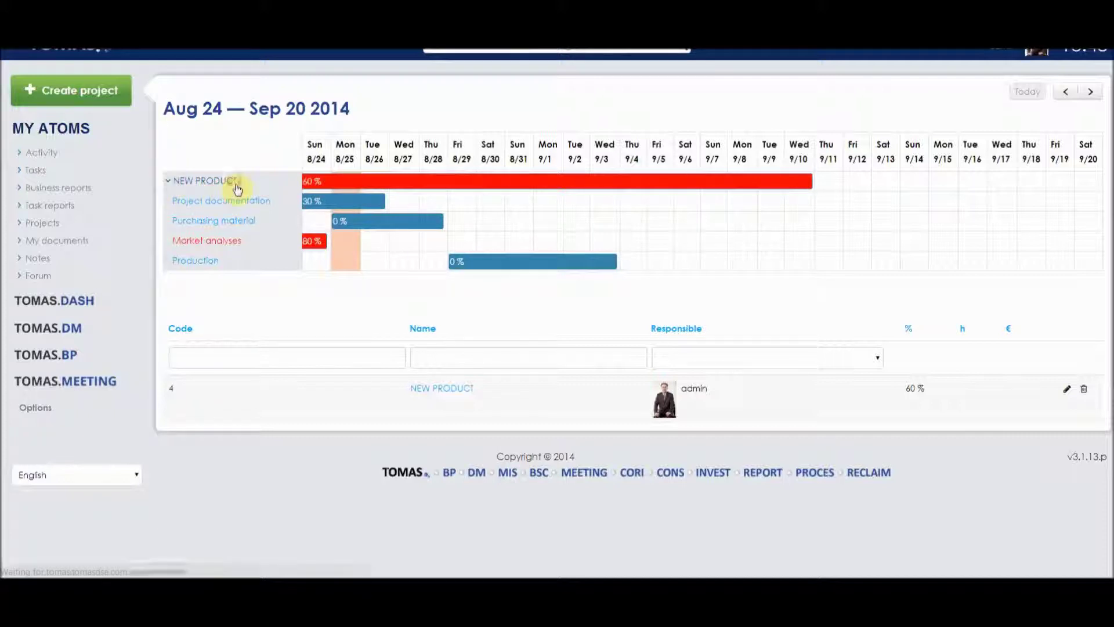
left_click(235, 183)
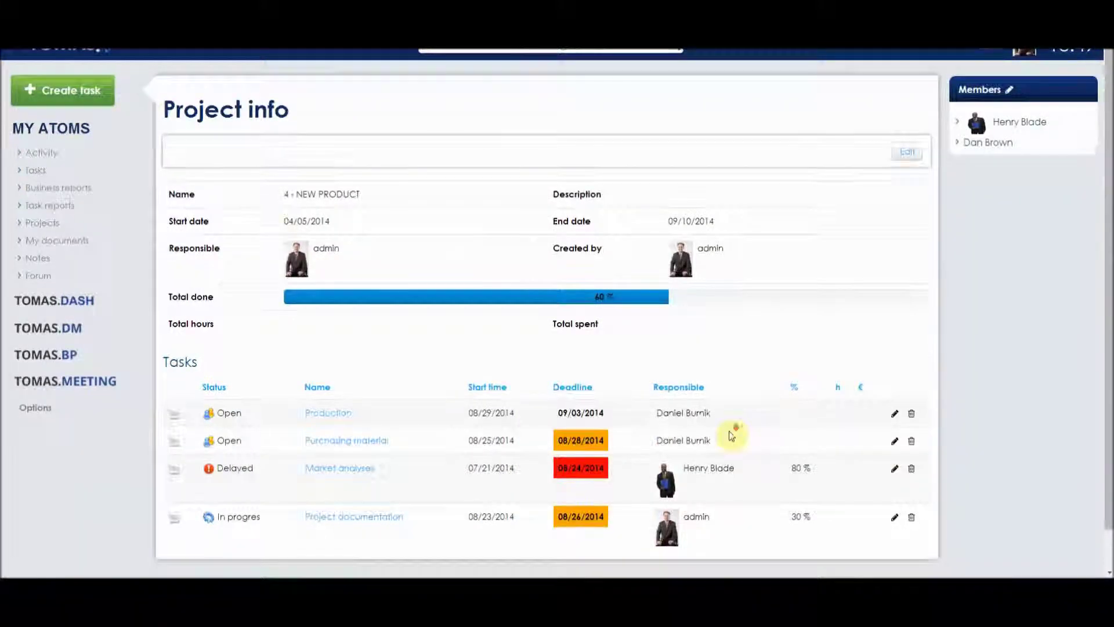
scroll(634, 400, "down", 1)
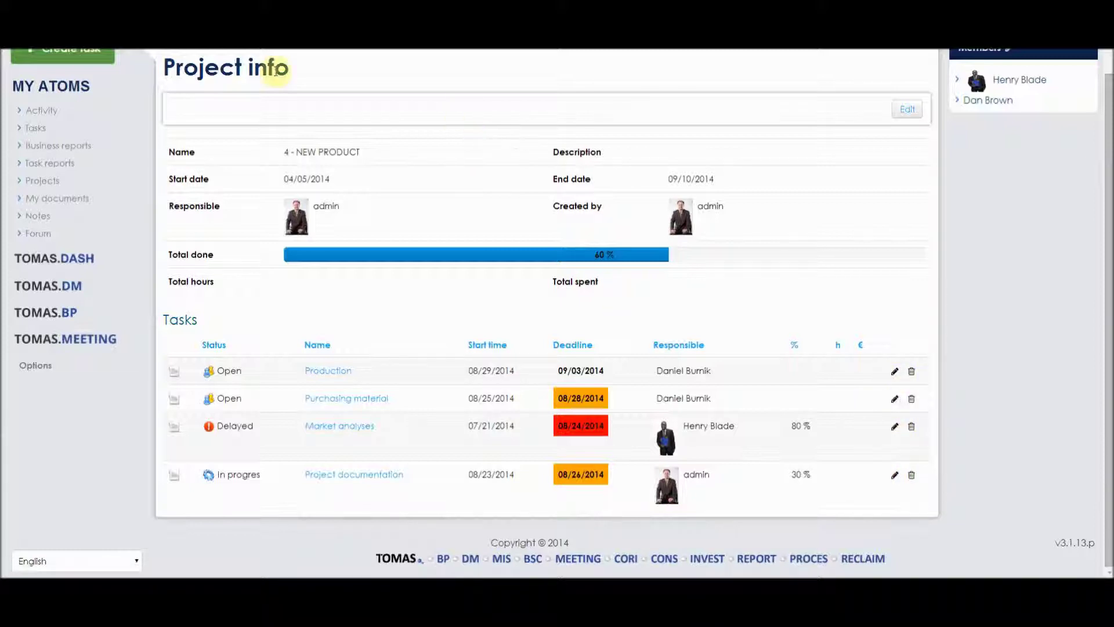
scroll(200, 110, "up", 1)
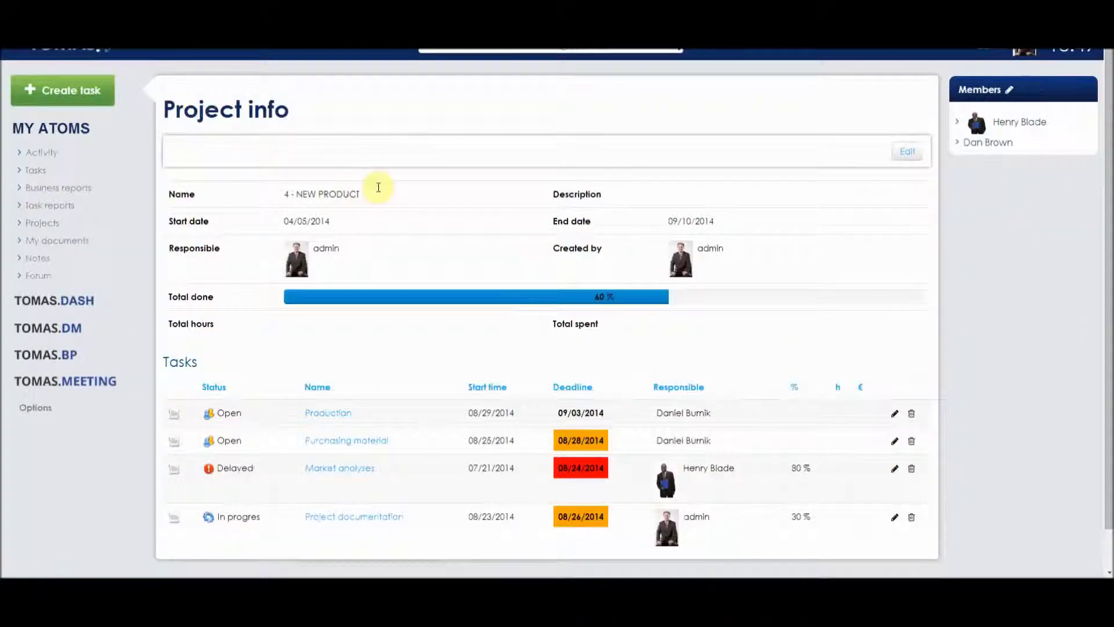
Step: Go back to the projects overview and open the blank form for creating a project
left_click(33, 224)
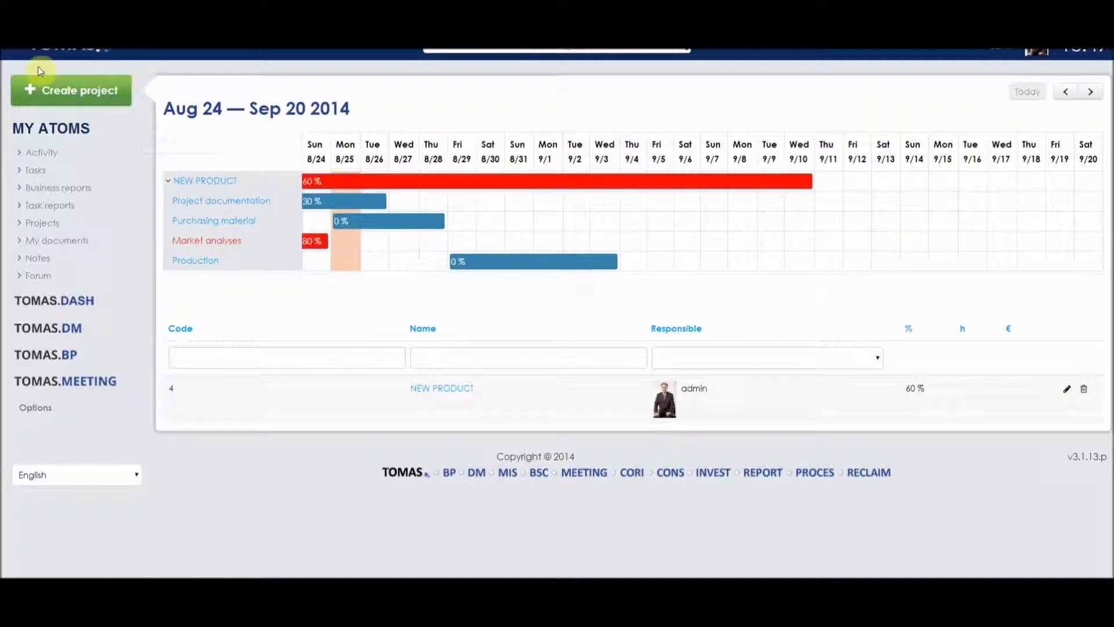
left_click(81, 99)
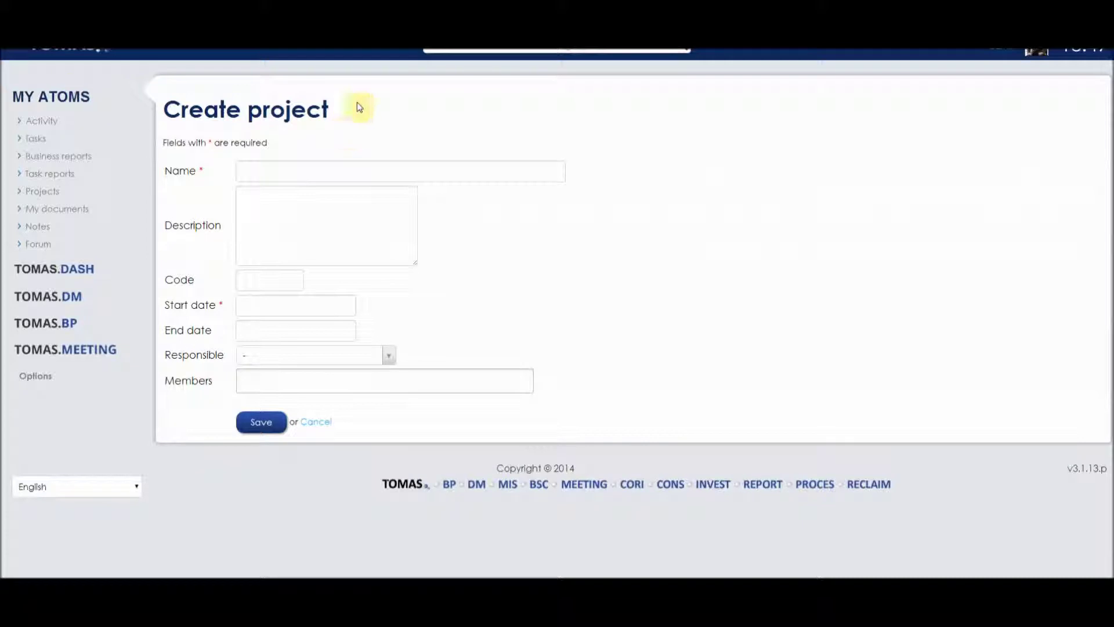